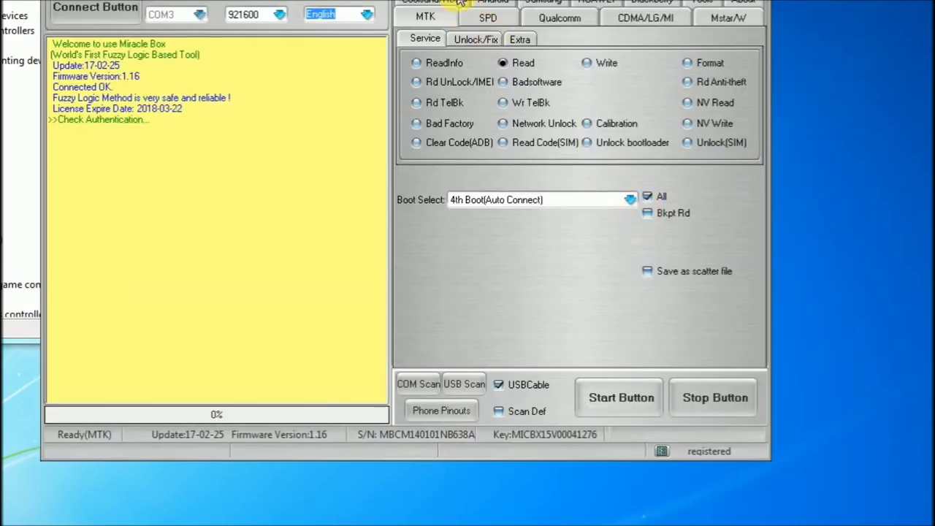
# Step: Arrange the Miracle Box and Device Manager windows so the device list and the flashing tool can both be seen
pyautogui.moveTo(454, 0); pyautogui.dragTo(585, 40)
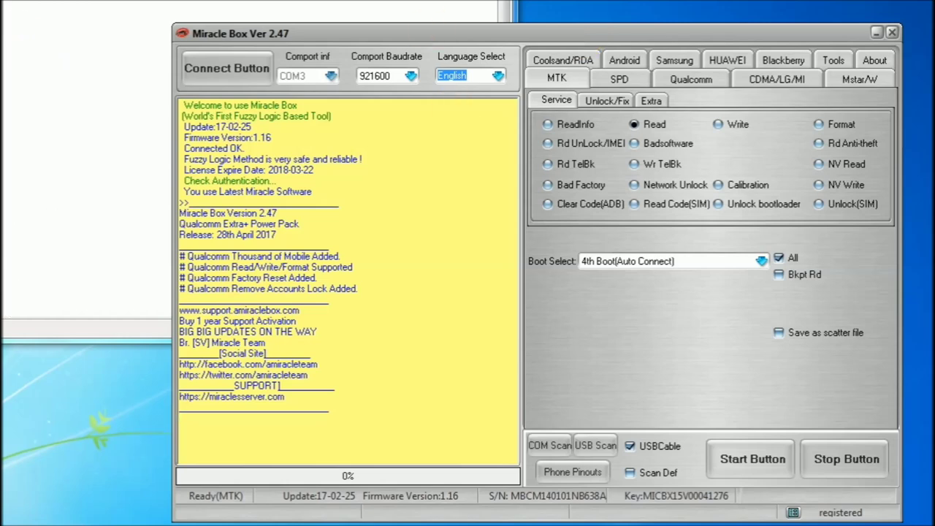
pyautogui.rightClick(116, 1)
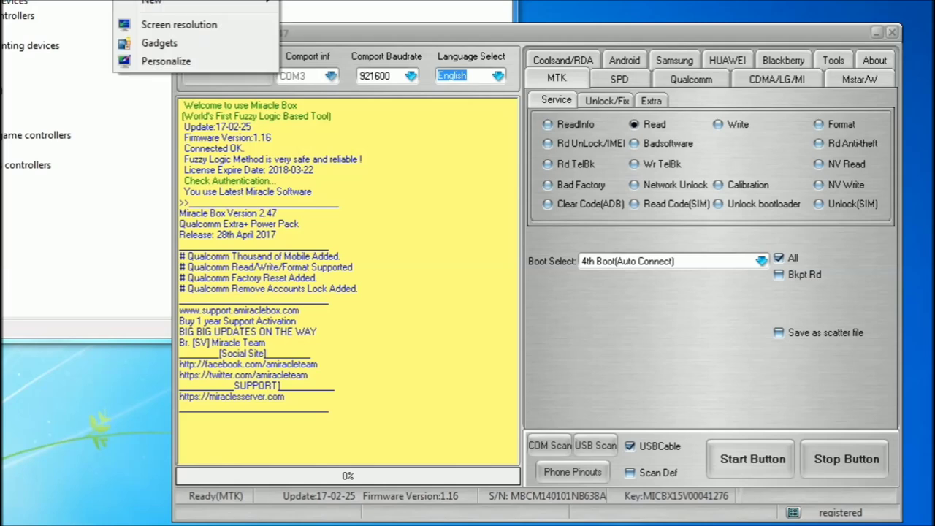
pyautogui.press('Escape')
pyautogui.moveTo(153, 0); pyautogui.dragTo(272, 38)
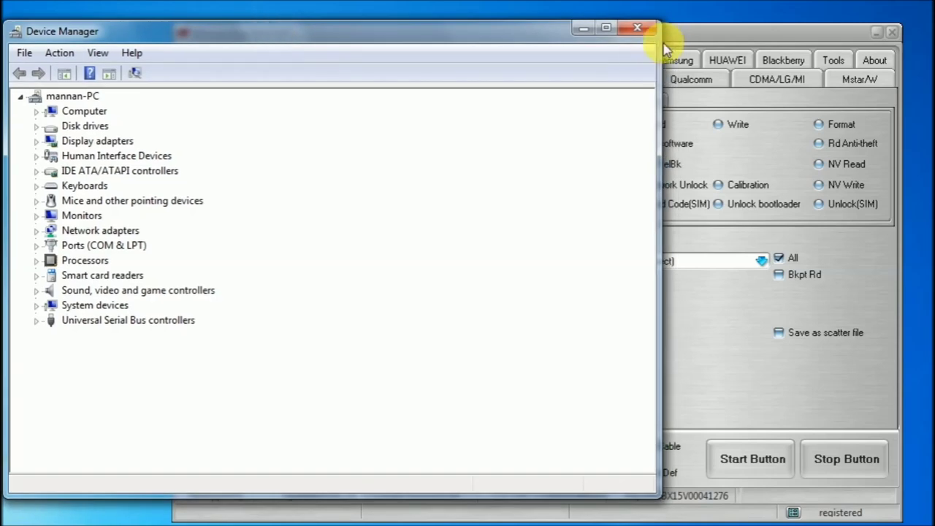
pyautogui.click(675, 42)
pyautogui.moveTo(587, 46); pyautogui.dragTo(590, 36)
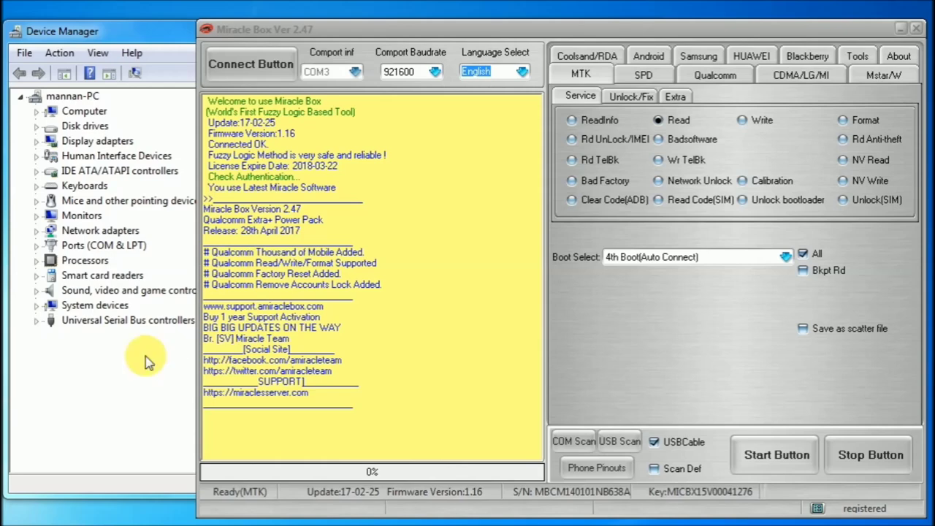
# Step: Expand Device Manager's Ports (COM & LPT) category and check which port the connected Qualcomm phone uses
pyautogui.click(35, 245)
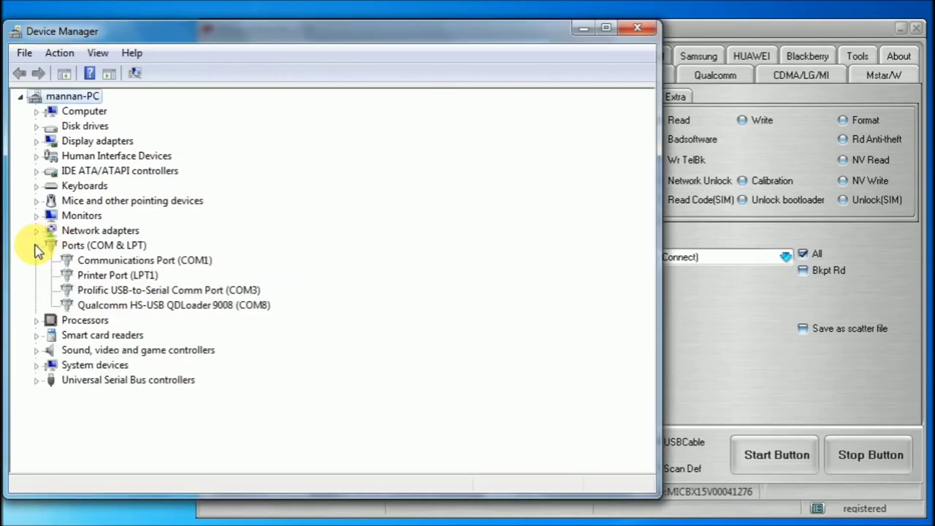
pyautogui.click(151, 315)
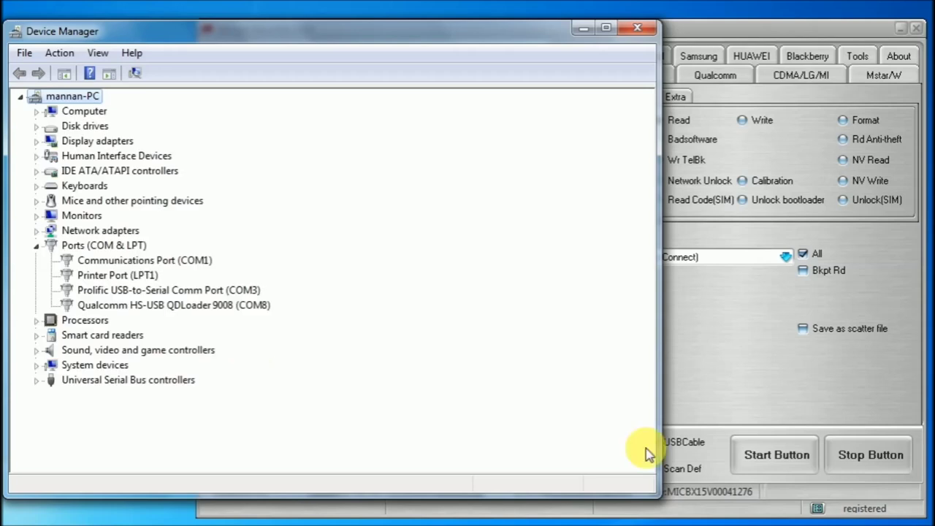
# Step: Switch to Miracle Box and bring up the Read/format flash functions for Qualcomm devices
pyautogui.click(718, 372)
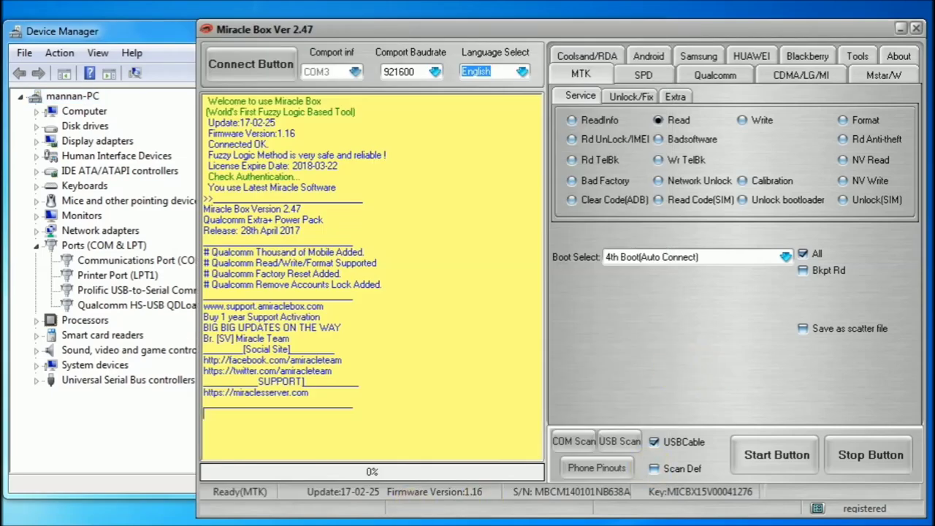
pyautogui.click(715, 74)
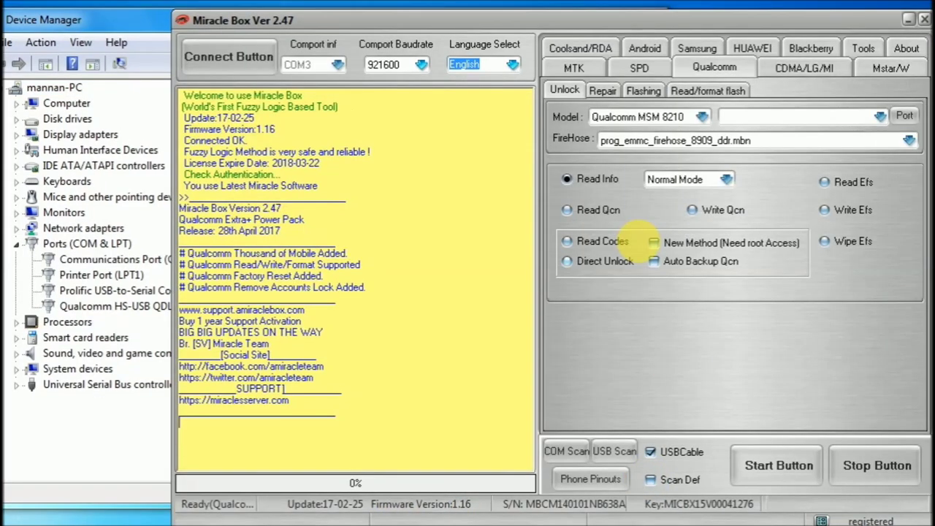
pyautogui.click(574, 68)
pyautogui.click(709, 77)
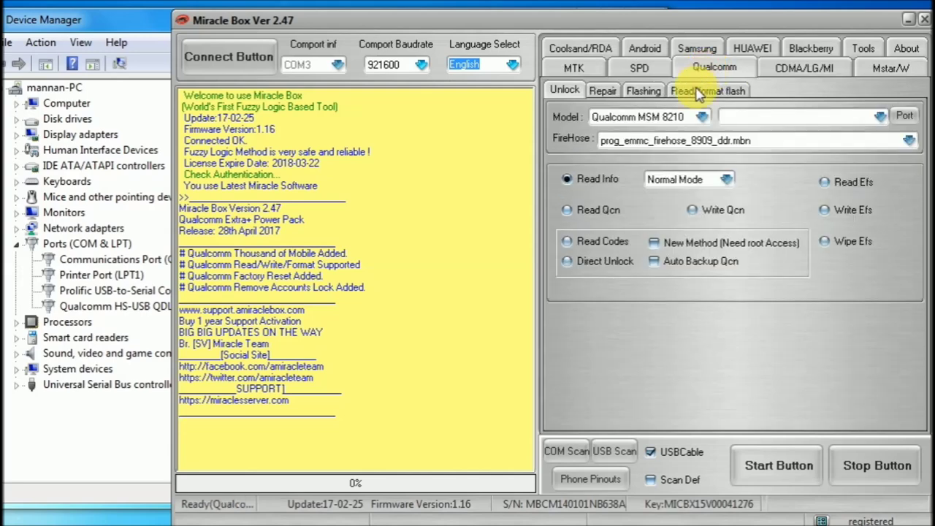
pyautogui.click(695, 95)
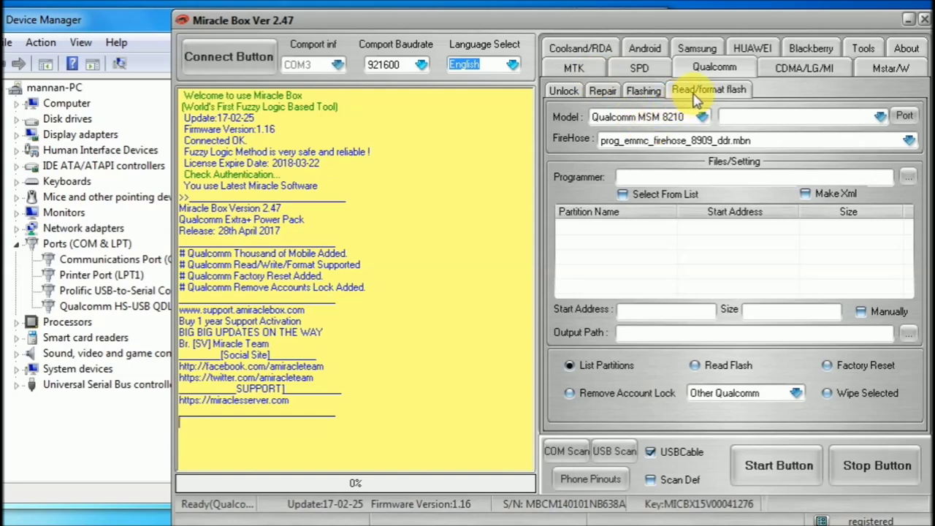
pyautogui.click(645, 91)
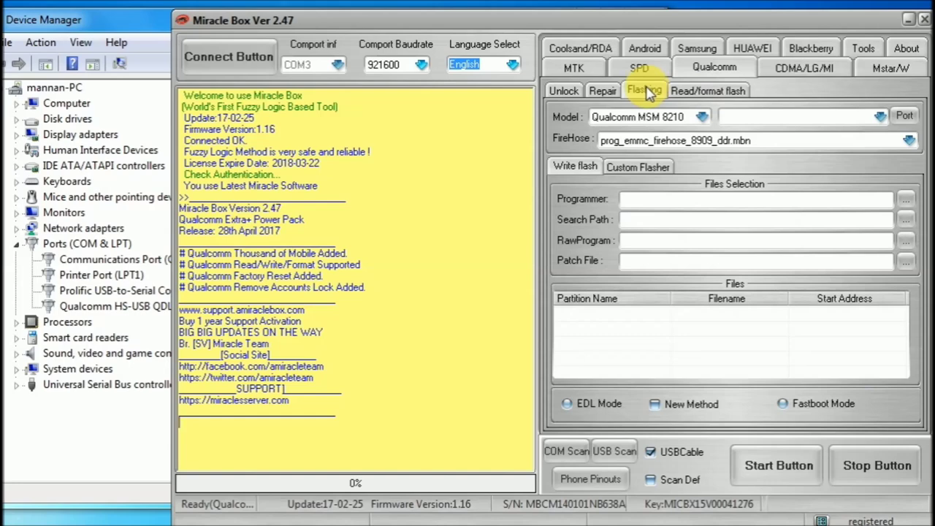
pyautogui.click(692, 91)
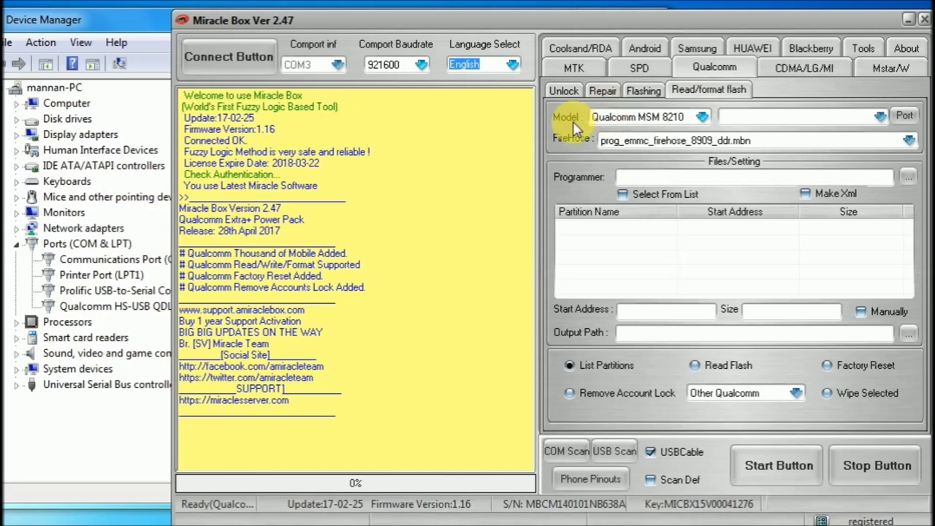
# Step: Set the model to Qualcomm MSM 8909, scan the ports, and choose COM8 (Qualcomm HS-USB QDLoader) for the connection
pyautogui.click(703, 118)
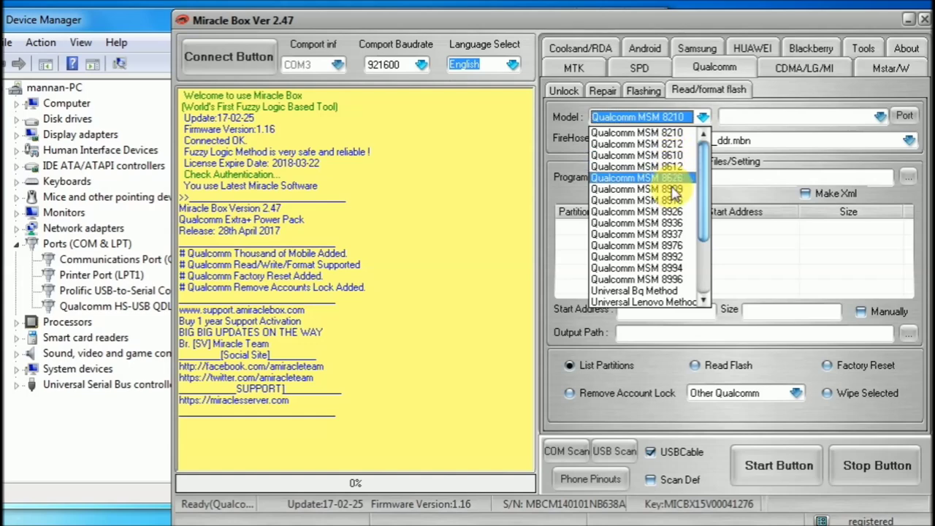
pyautogui.click(650, 189)
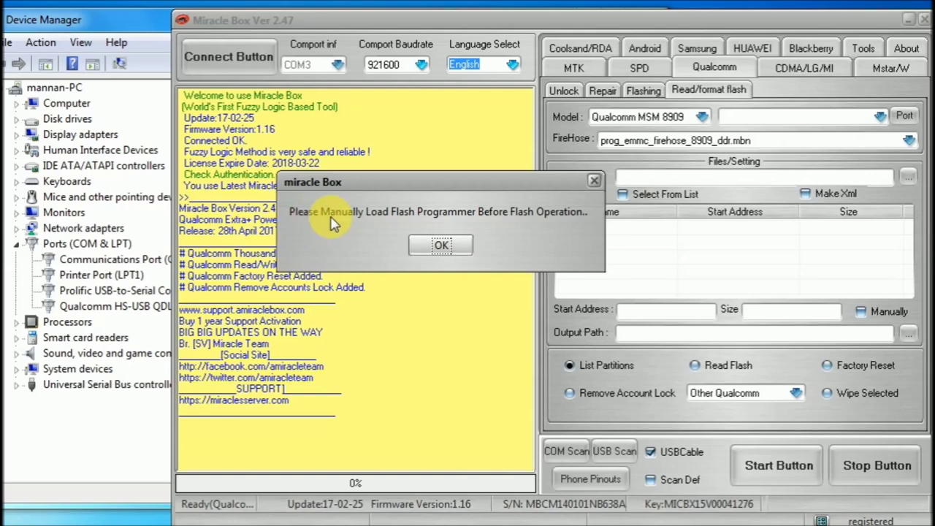
pyautogui.click(441, 246)
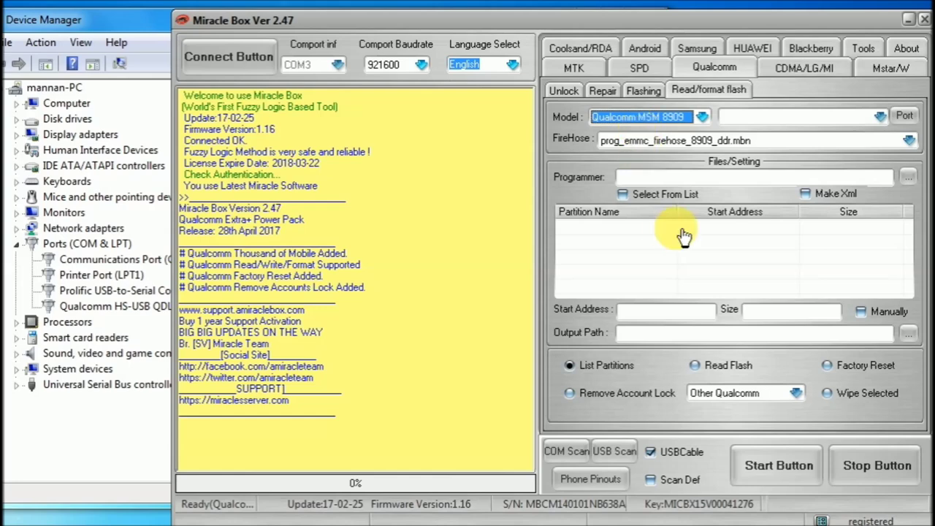
pyautogui.click(904, 117)
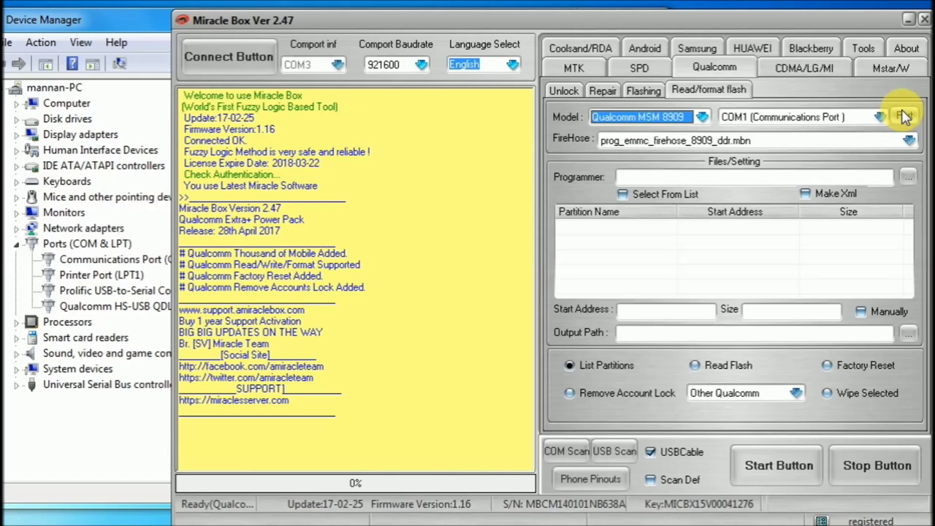
pyautogui.click(879, 116)
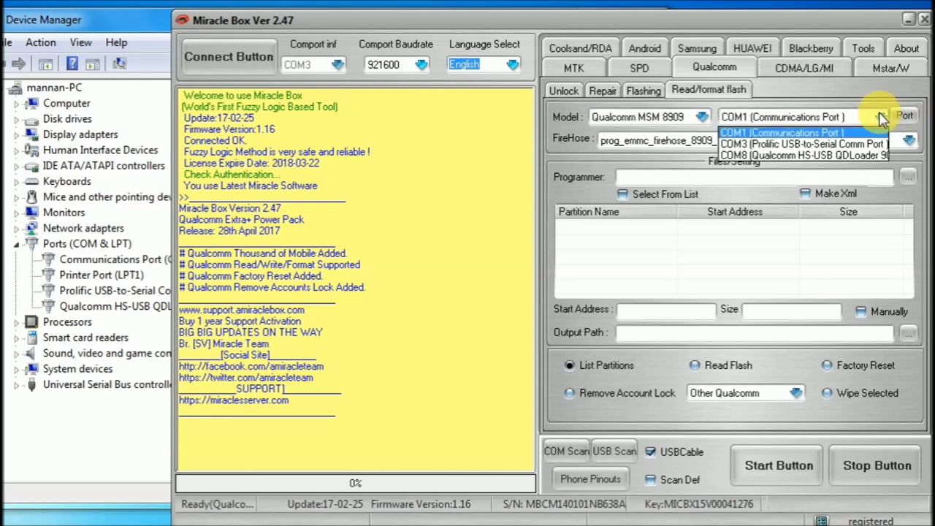
pyautogui.click(809, 155)
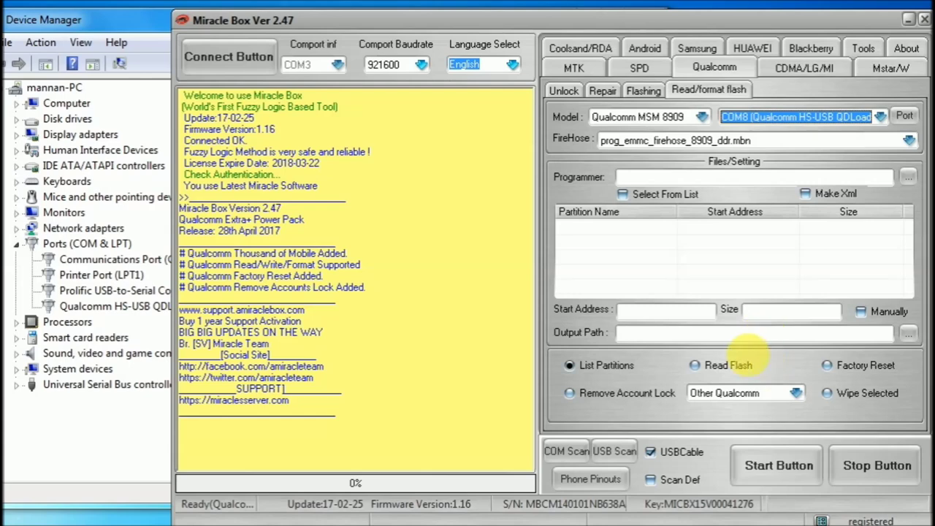
# Step: Try to run Read Flash, enabling Make Xml and Select From List before starting it again
pyautogui.click(694, 368)
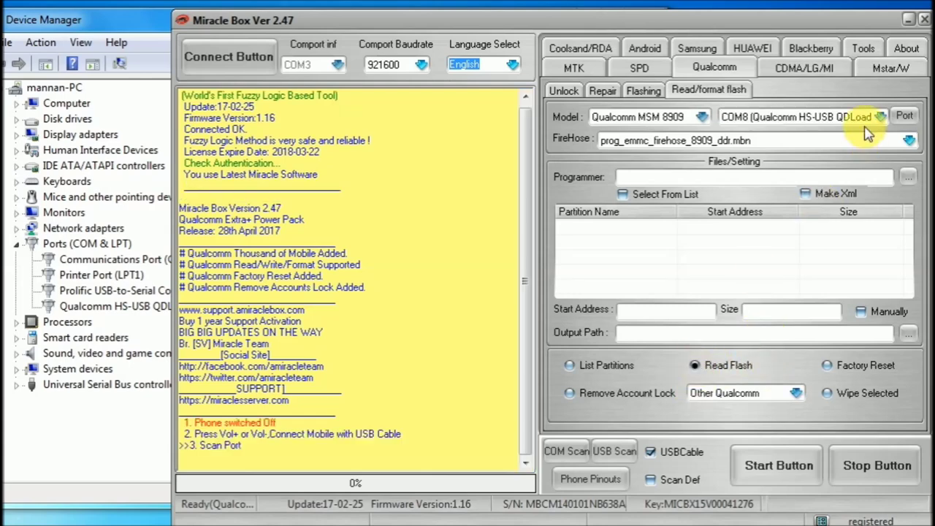
pyautogui.click(783, 474)
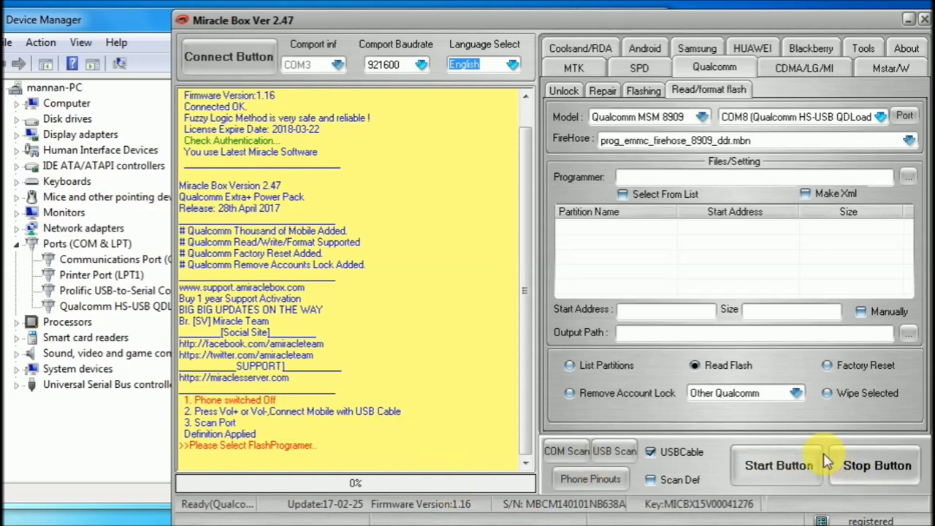
pyautogui.click(804, 194)
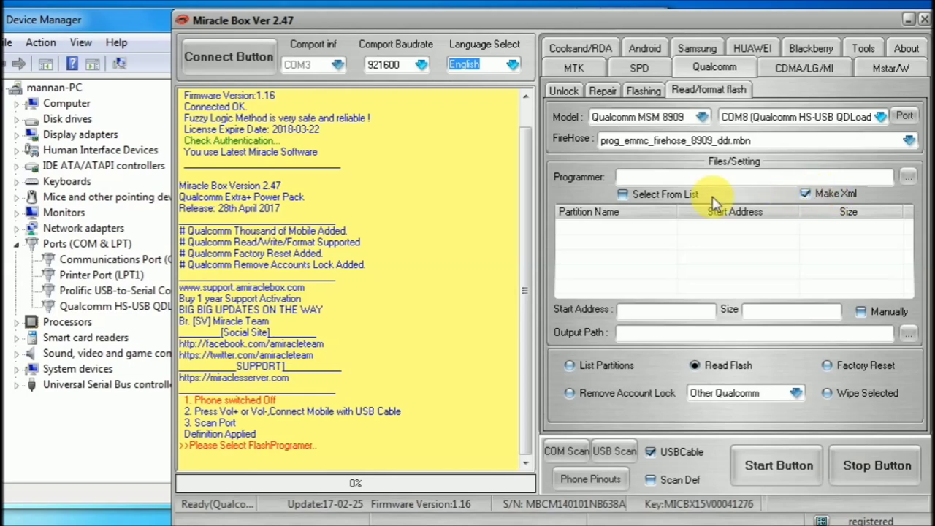
pyautogui.click(622, 195)
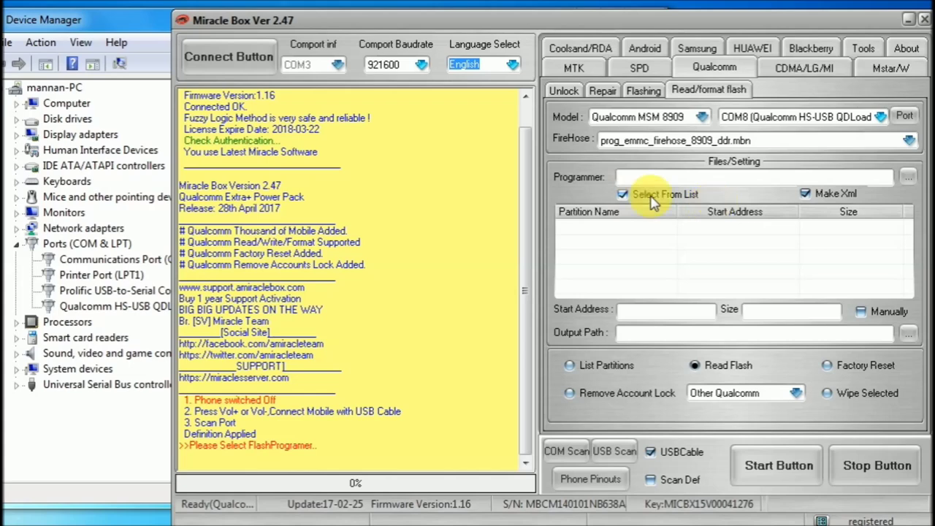
pyautogui.click(776, 469)
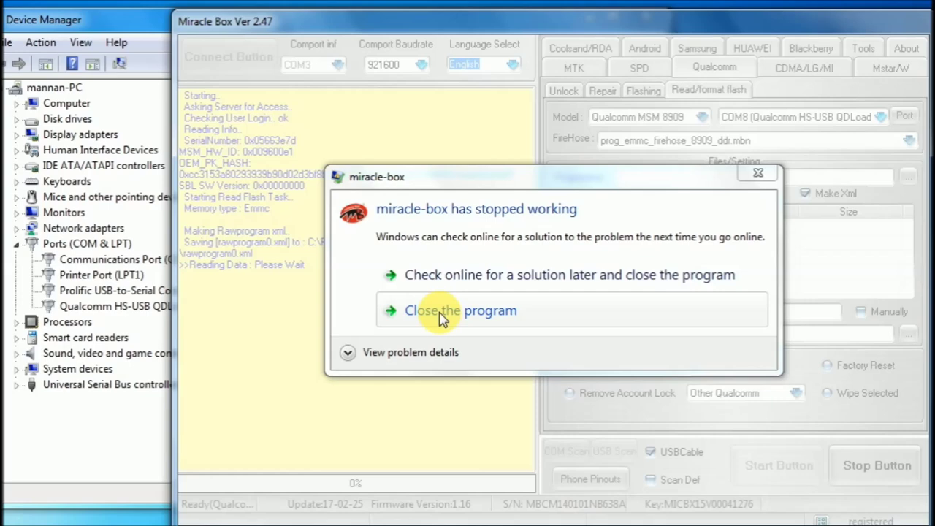
# Step: Close the crashed Miracle Box, relaunch it, and reposition its window over Device Manager
pyautogui.click(435, 319)
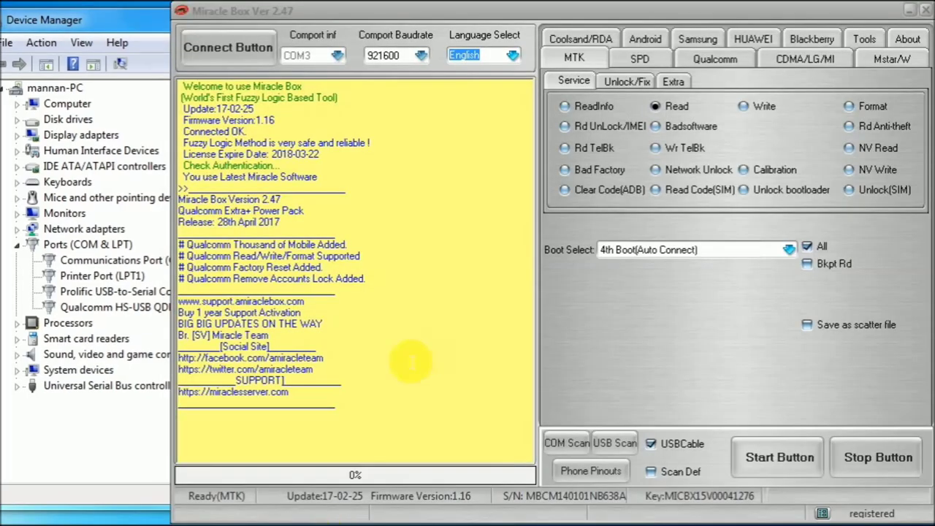
pyautogui.click(416, 26)
pyautogui.moveTo(414, 22); pyautogui.dragTo(338, 31)
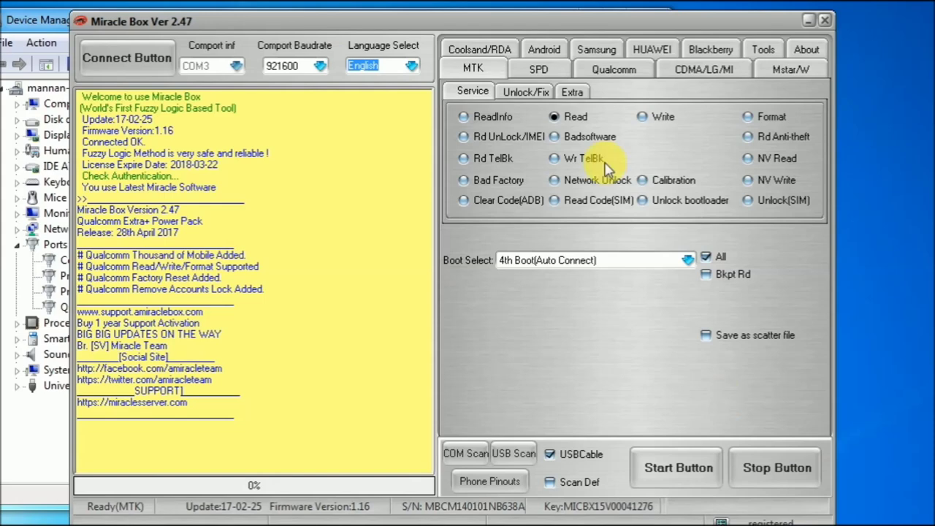
# Step: Open the Qualcomm functions, scan the ports, and choose COM8 (Qualcomm HS-USB QDLoader)
pyautogui.click(627, 73)
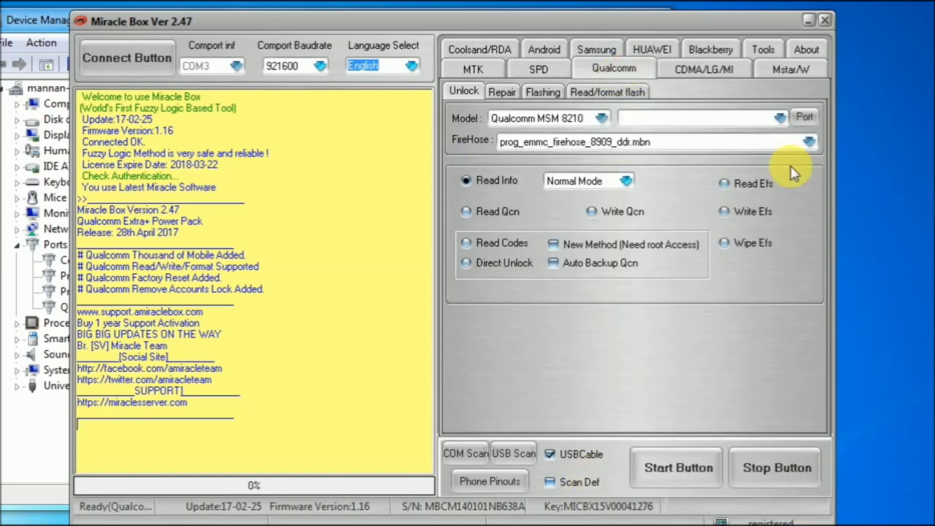
pyautogui.click(802, 118)
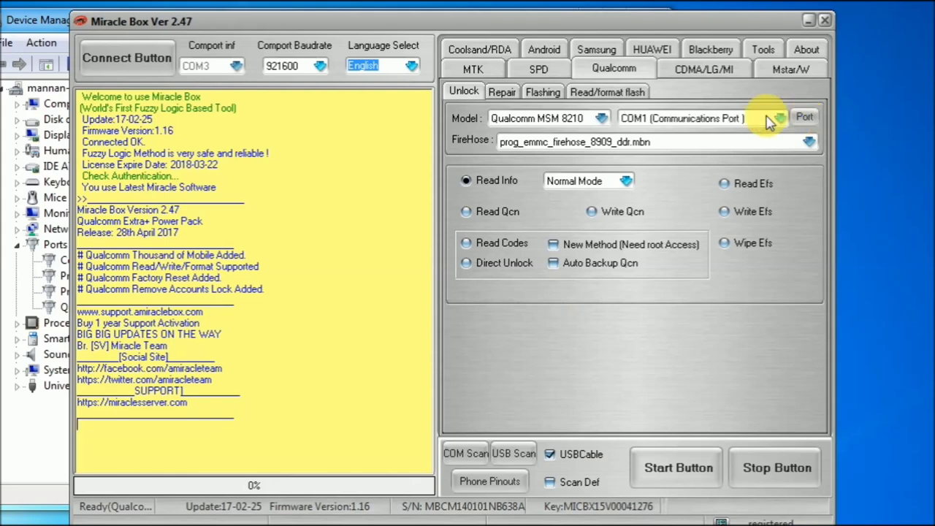
pyautogui.click(779, 118)
pyautogui.click(722, 156)
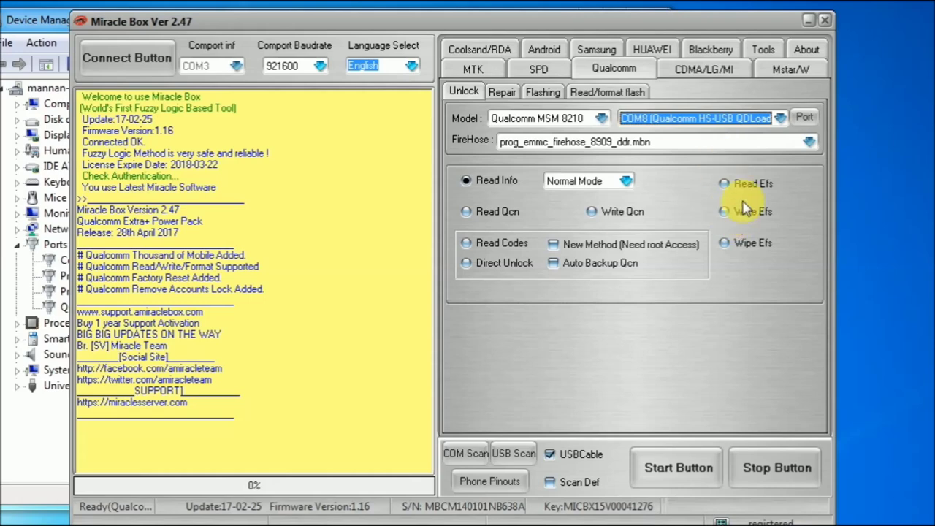
# Step: Go to the Read/format flash functions, rescan the ports, and select COM8 (Qualcomm HS-USB QDLoader) again
pyautogui.click(603, 95)
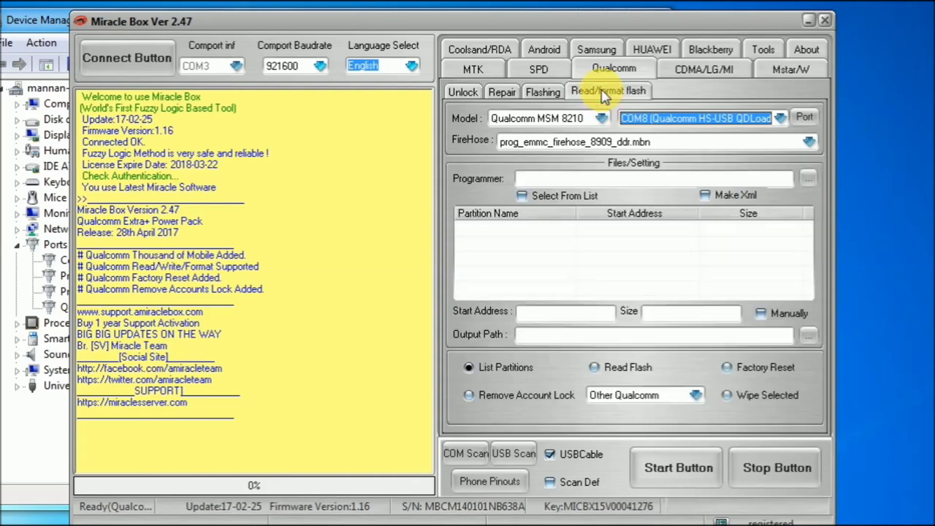
pyautogui.click(602, 93)
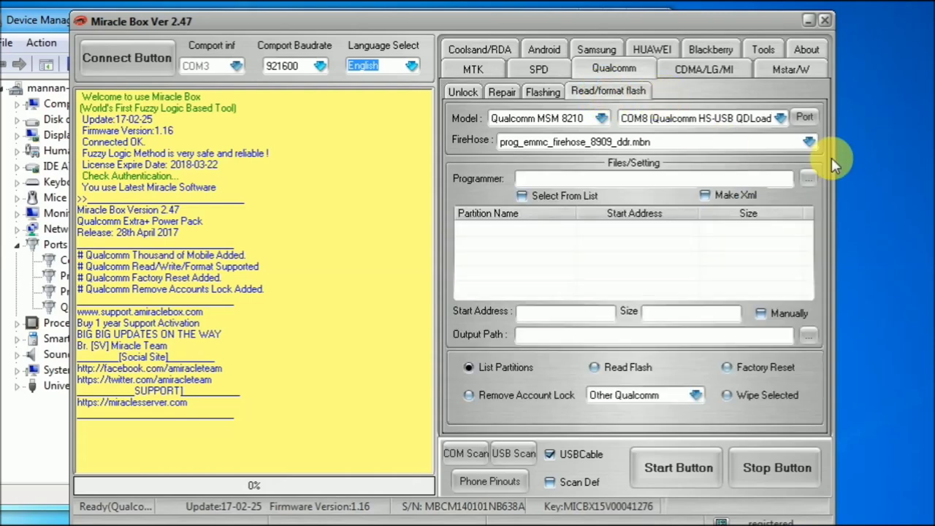
pyautogui.click(804, 118)
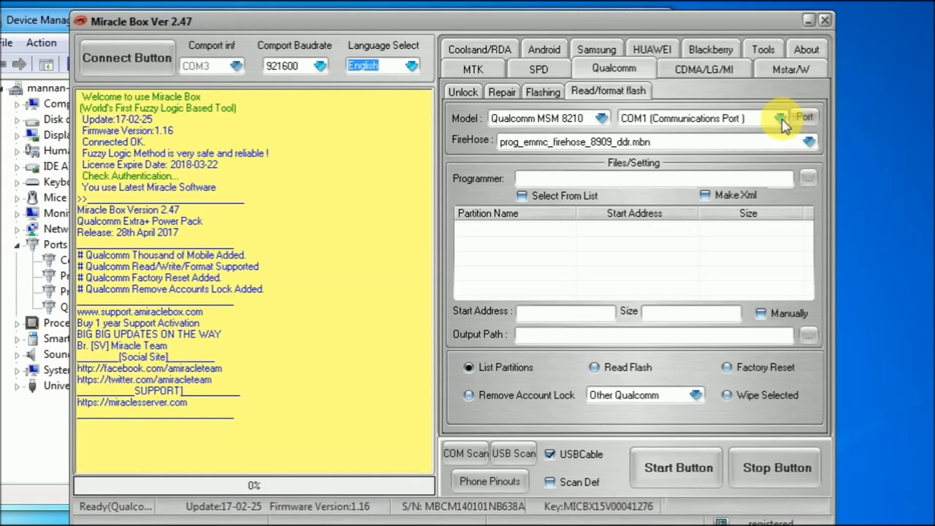
pyautogui.click(780, 118)
pyautogui.click(741, 140)
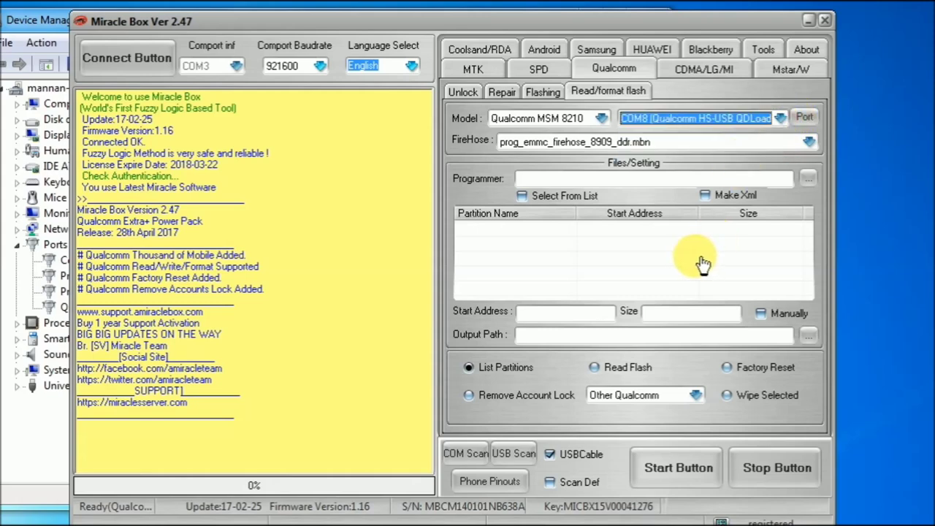
# Step: Enable Make Xml and Select From List, and choose Read Flash as the operation
pyautogui.click(704, 195)
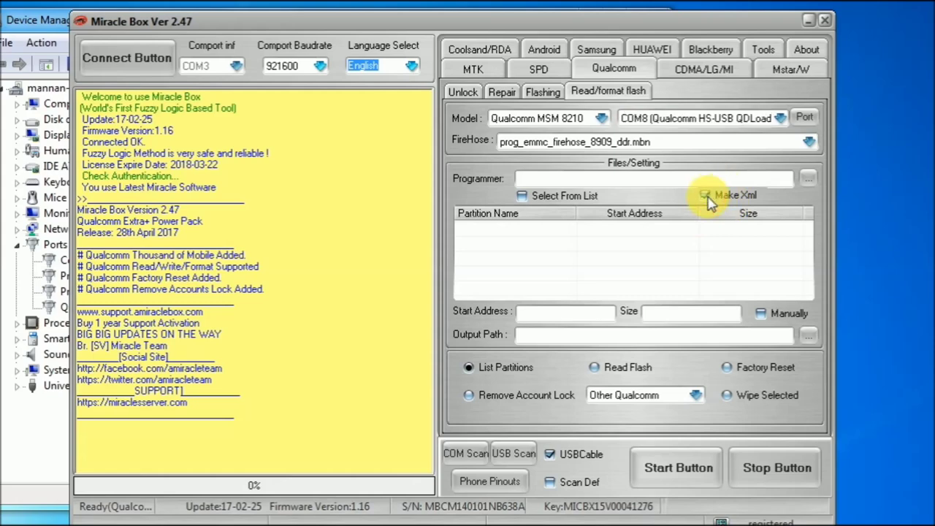
pyautogui.click(521, 196)
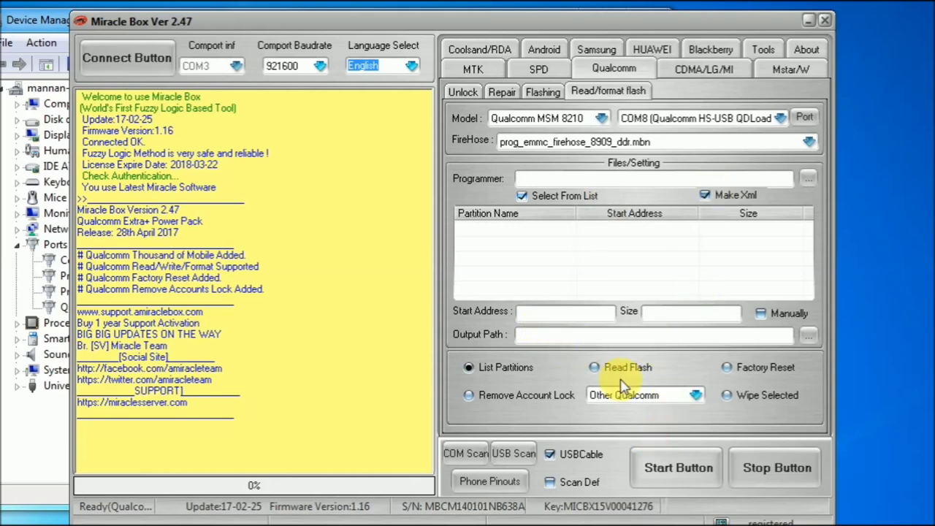
pyautogui.click(594, 367)
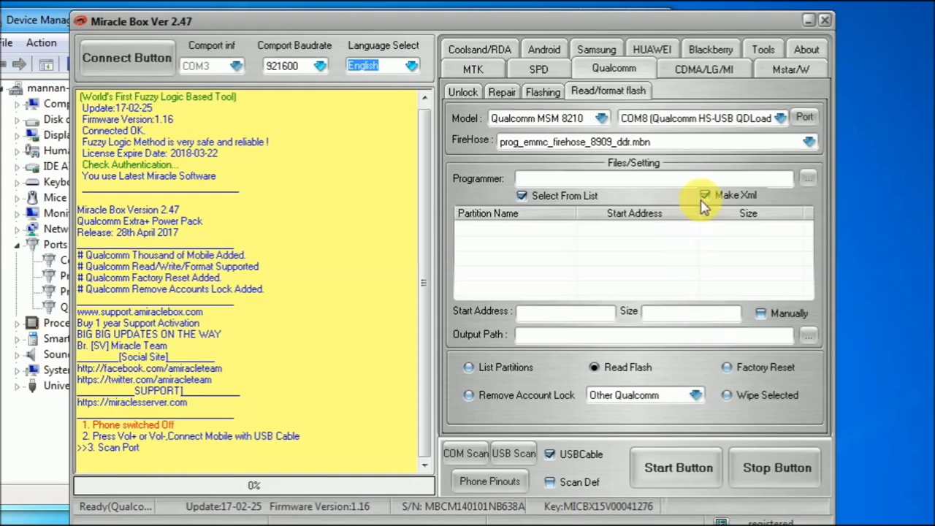
# Step: Try to start the flash read with Select From List and Make Xml disabled, and re-enable both options
pyautogui.click(523, 197)
pyautogui.click(670, 473)
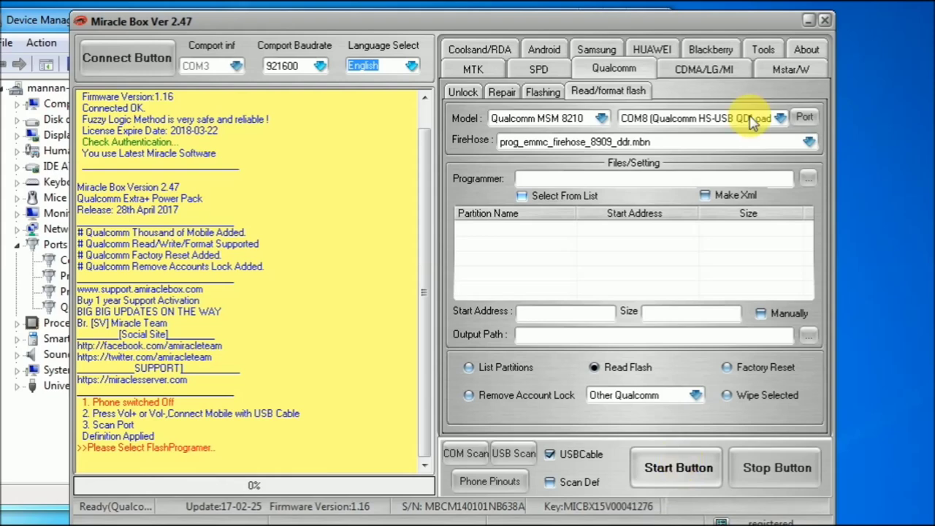
pyautogui.click(705, 195)
pyautogui.click(521, 196)
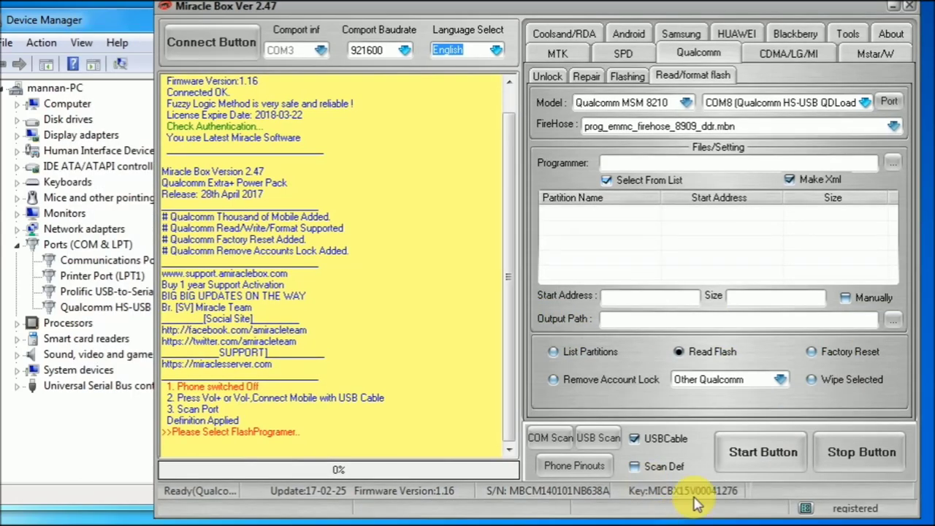
# Step: Create New folder1 on the Desktop, open it to check its contents, and set it as the output path for the read files
pyautogui.click(892, 320)
pyautogui.click(314, 355)
pyautogui.click(314, 356)
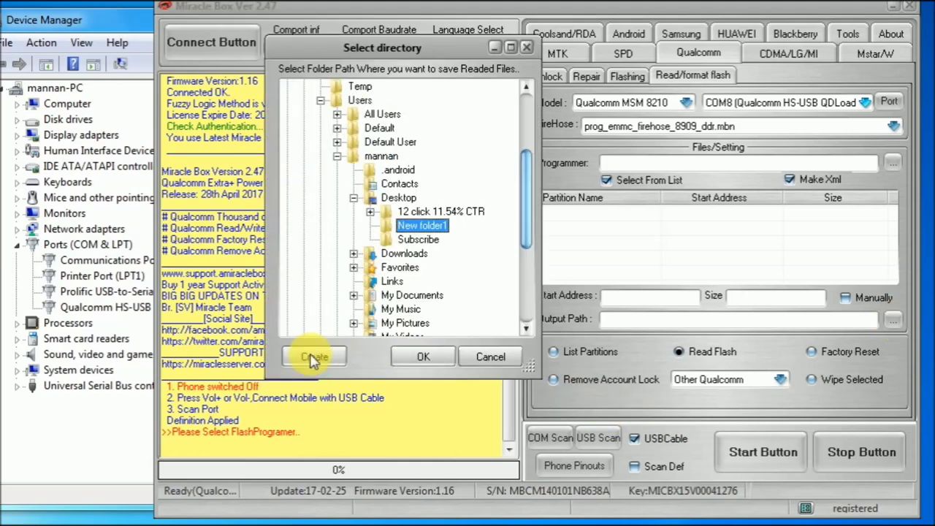
pyautogui.click(413, 227)
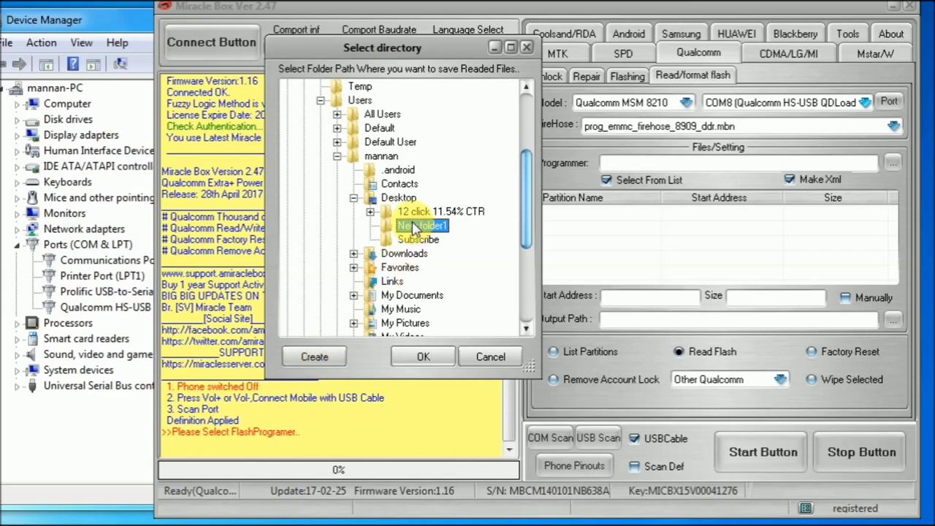
pyautogui.rightClick(416, 226)
pyautogui.click(438, 231)
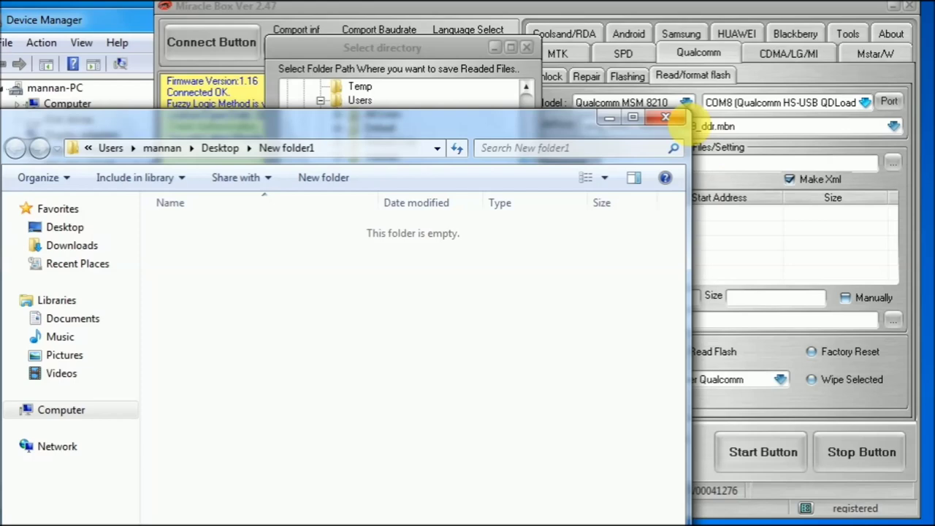
pyautogui.click(668, 120)
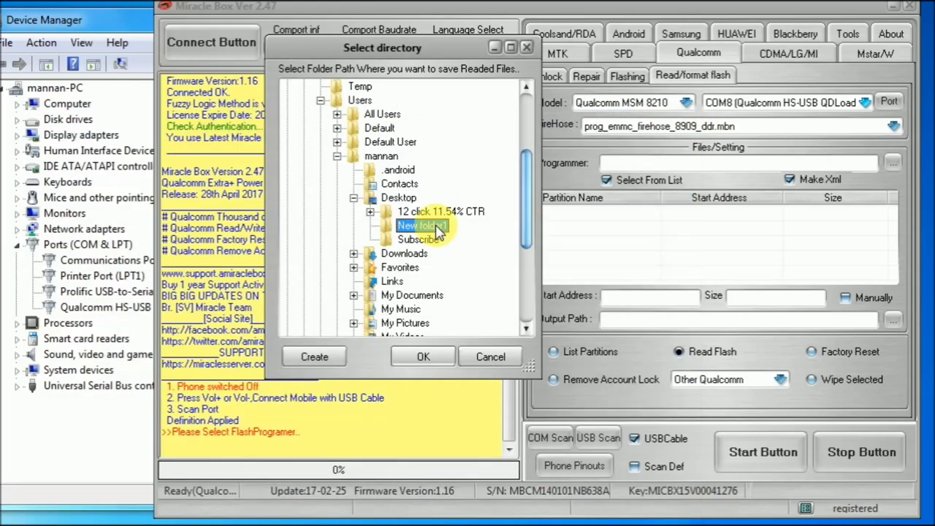
pyautogui.click(424, 357)
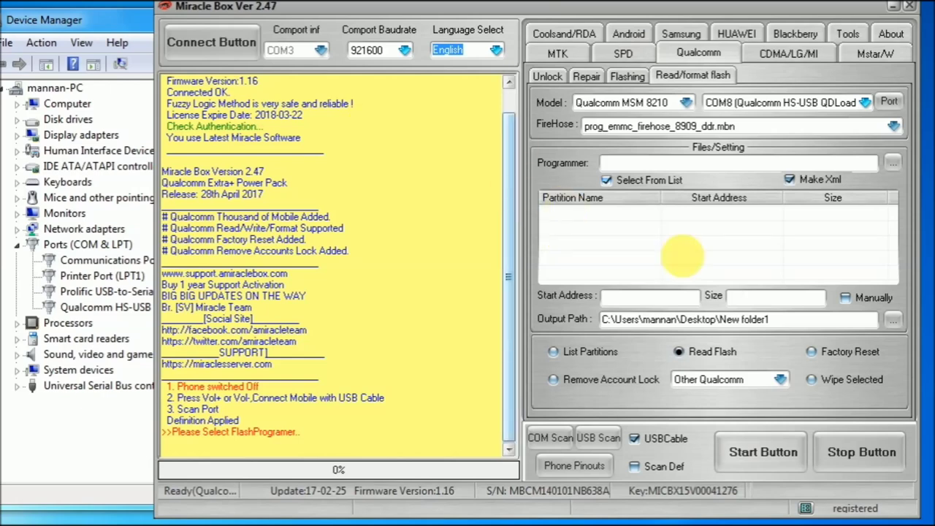
# Step: Run List Partitions to load the phone's partition table, and start a Read Flash operation on the listed partitions
pyautogui.click(553, 355)
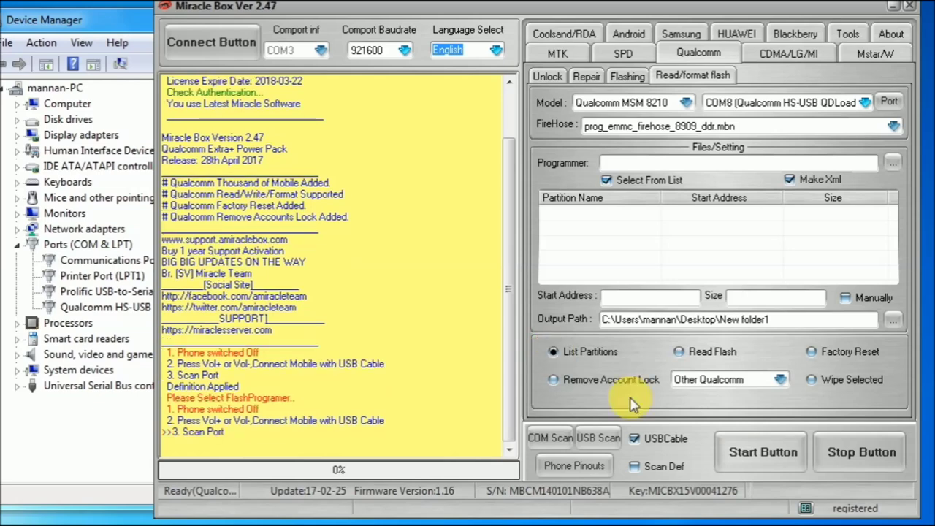
pyautogui.click(760, 454)
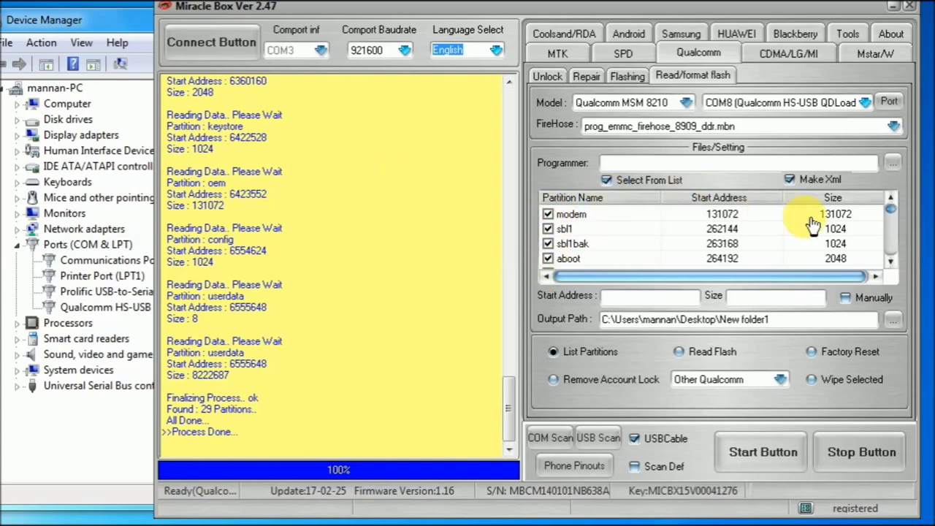
pyautogui.click(678, 354)
pyautogui.click(745, 452)
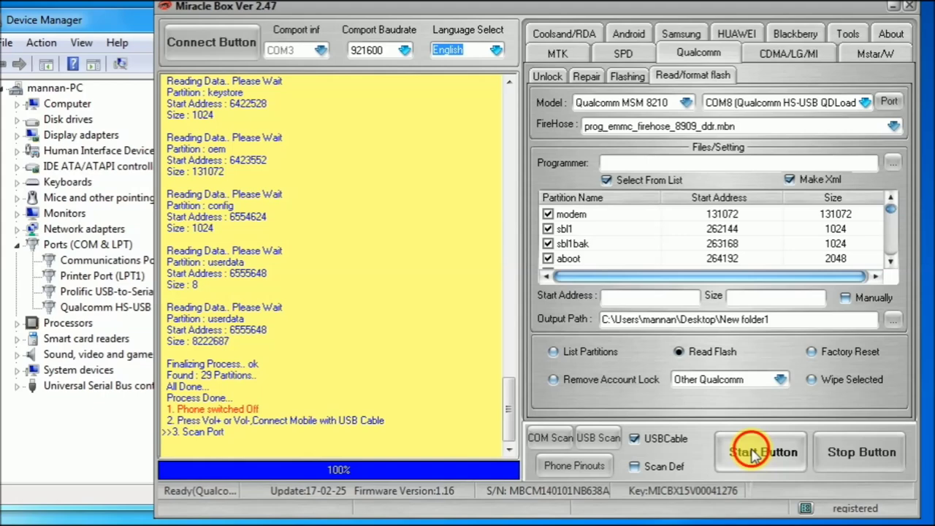